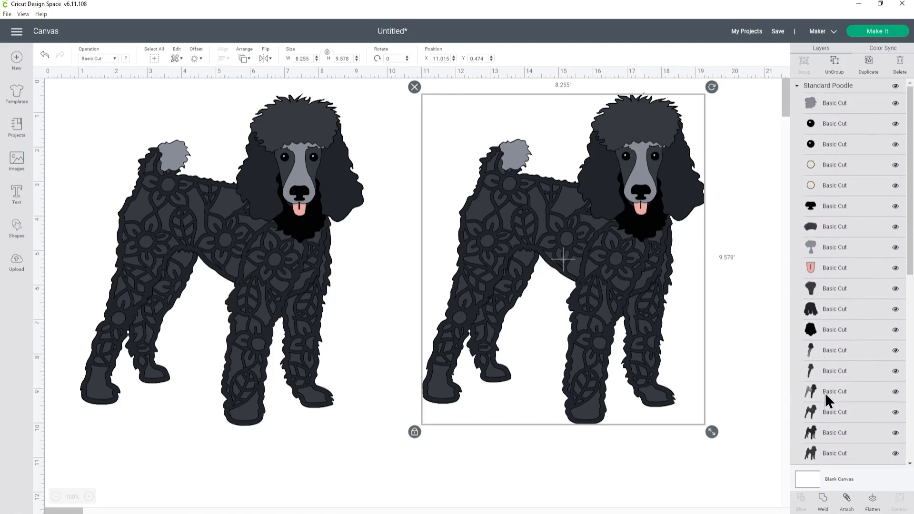
# - Recolor the bottom base layer of the duplicate poodle, behind the far legs, with the custom brown #684c25
pyautogui.scroll(-1, 826, 376)
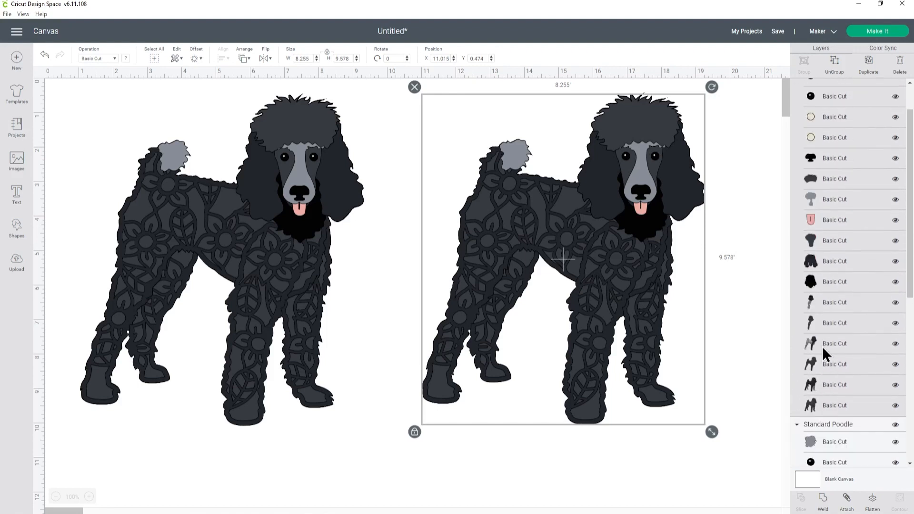
pyautogui.click(831, 404)
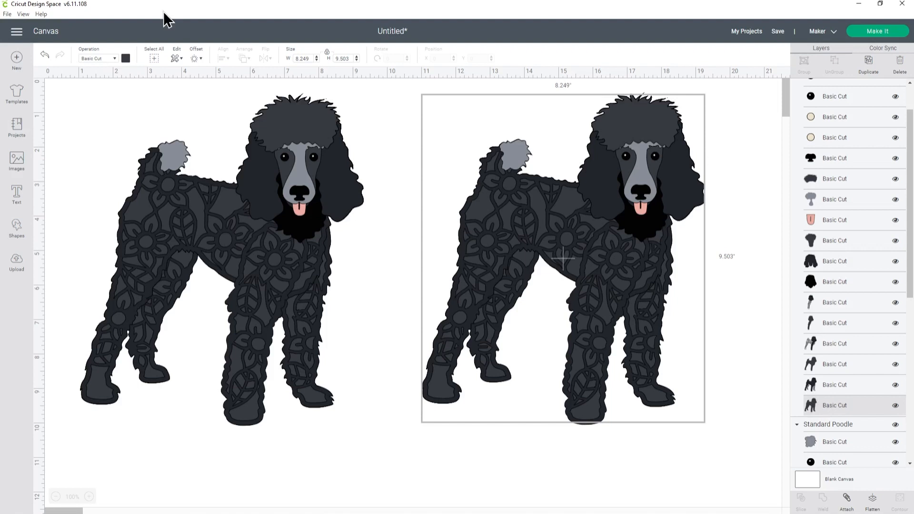
pyautogui.click(126, 58)
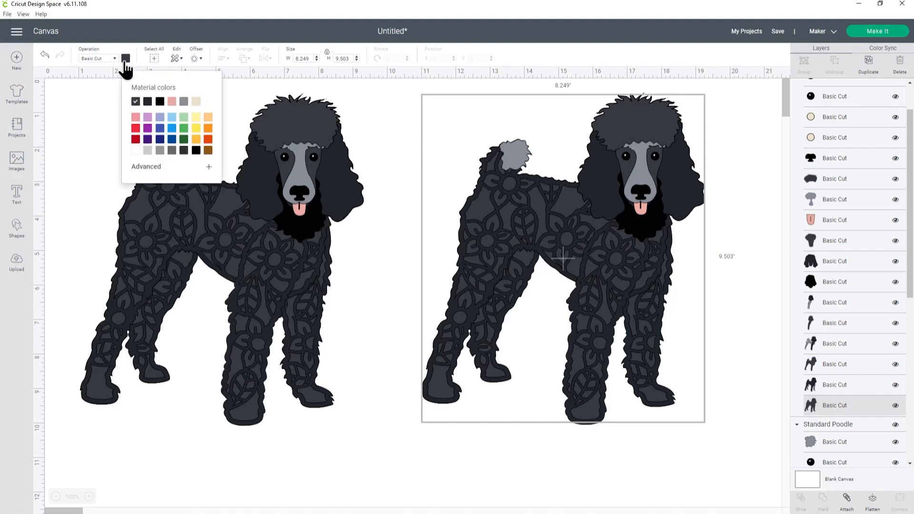
pyautogui.click(157, 174)
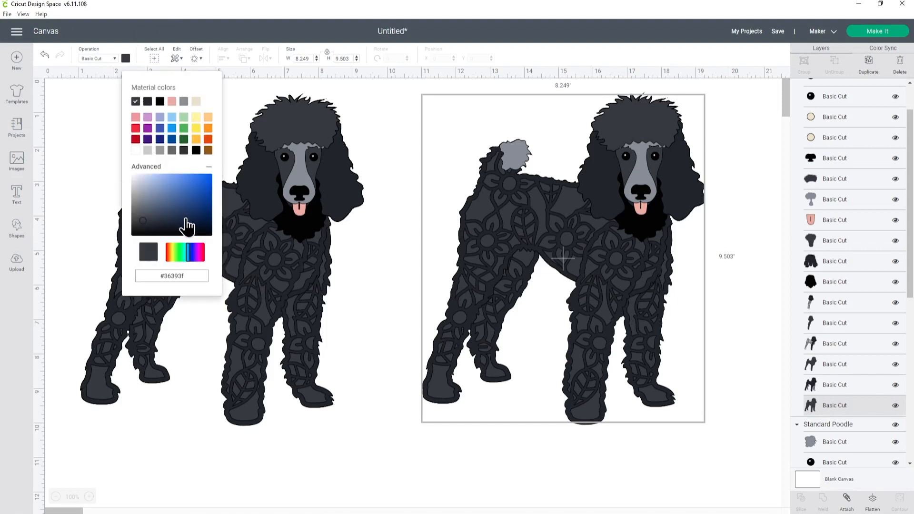
pyautogui.click(173, 254)
pyautogui.click(170, 256)
pyautogui.moveTo(176, 215); pyautogui.dragTo(185, 201)
pyautogui.moveTo(170, 253); pyautogui.dragTo(169, 250)
pyautogui.moveTo(212, 196); pyautogui.dragTo(183, 211)
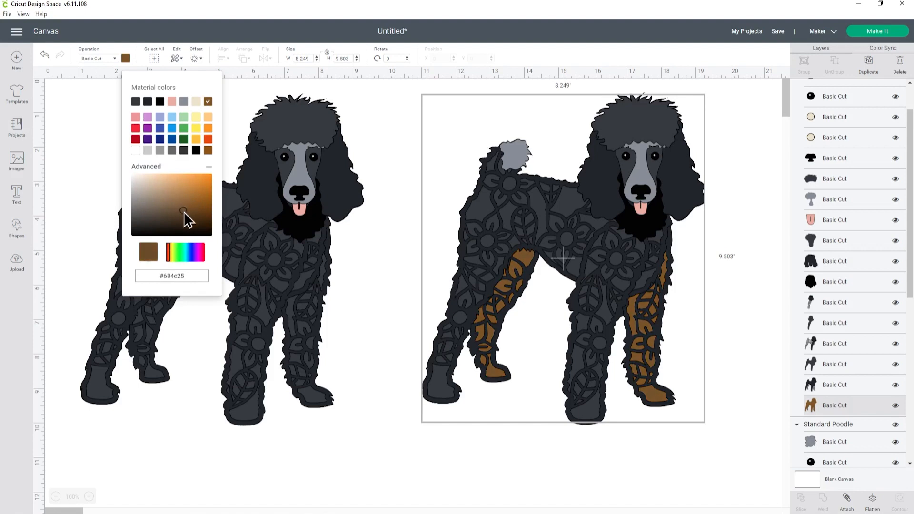
# - Try other brown shades on the far-leg base layer and settle on the darker brown #544125
pyautogui.click(195, 210)
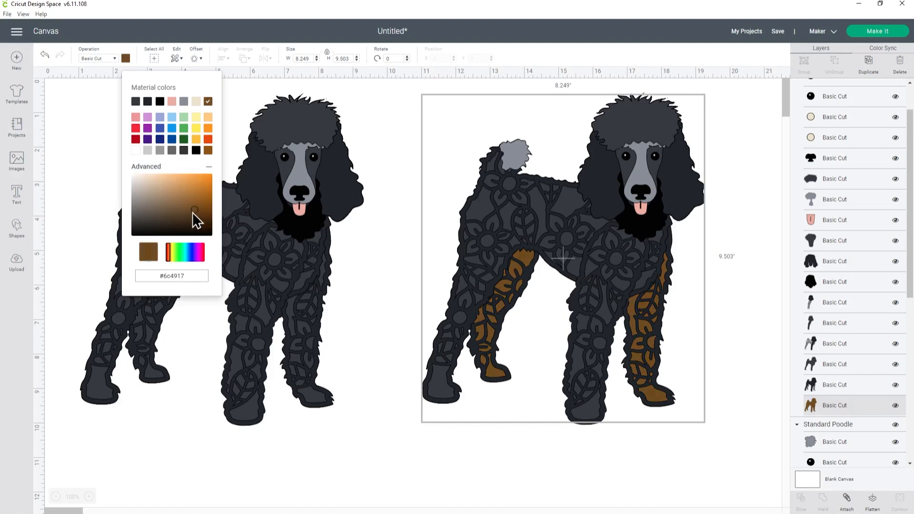
pyautogui.click(168, 210)
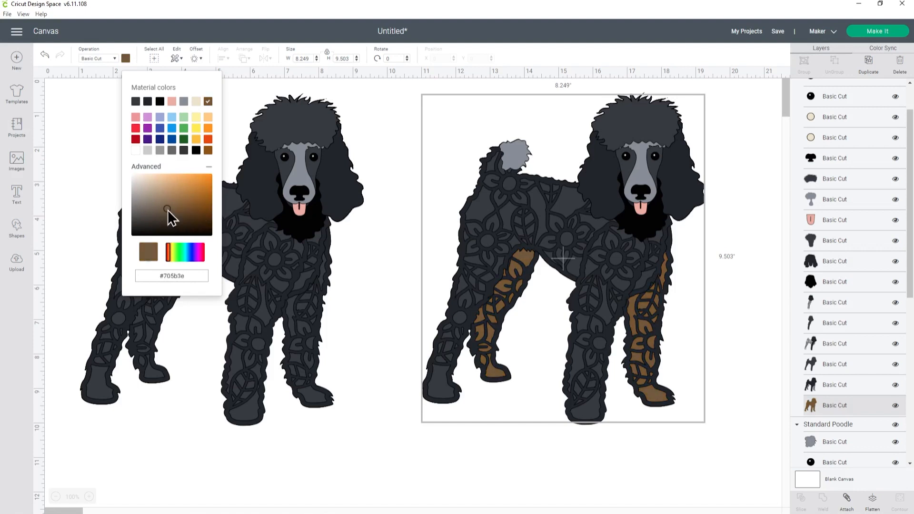
pyautogui.click(165, 215)
pyautogui.click(177, 216)
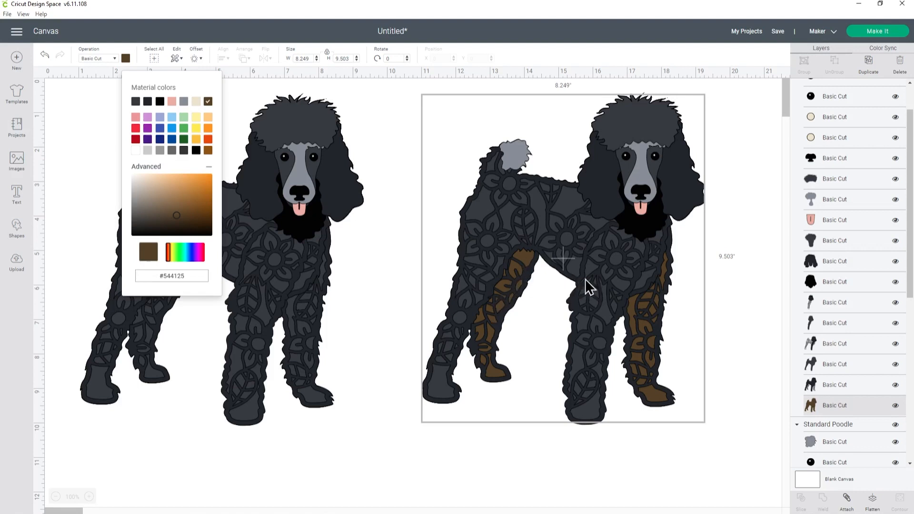
# - Apply the same brown #544125 to the solid body base layer of the duplicate poodle
pyautogui.click(841, 397)
pyautogui.click(860, 364)
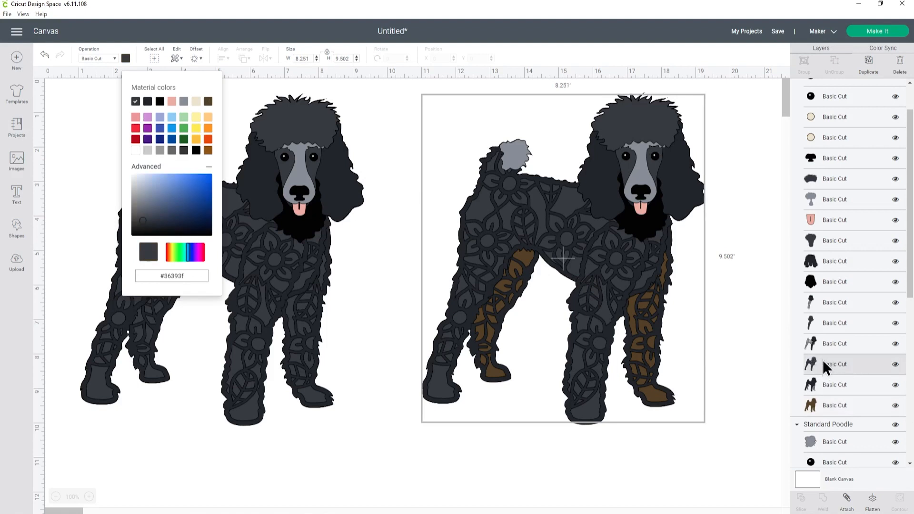
pyautogui.click(208, 105)
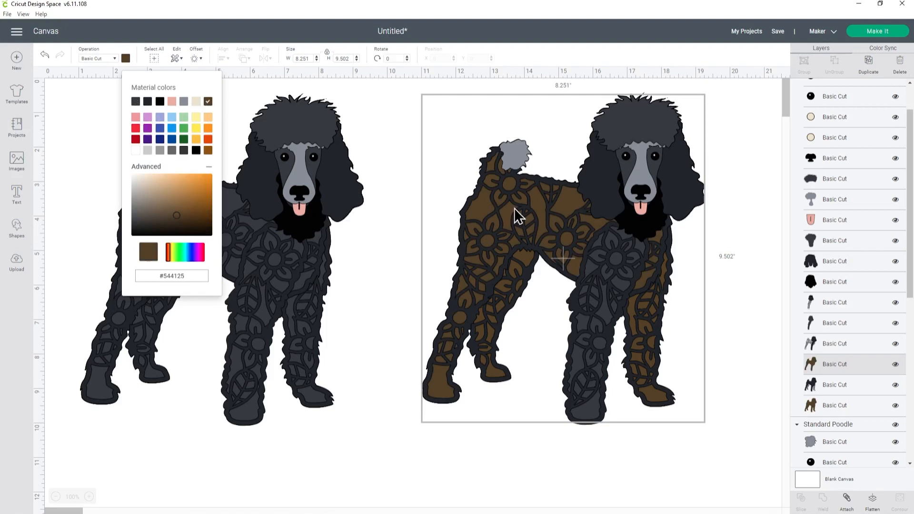
# - Copy the hex code #544125 from the body base layer's color settings
pyautogui.click(823, 410)
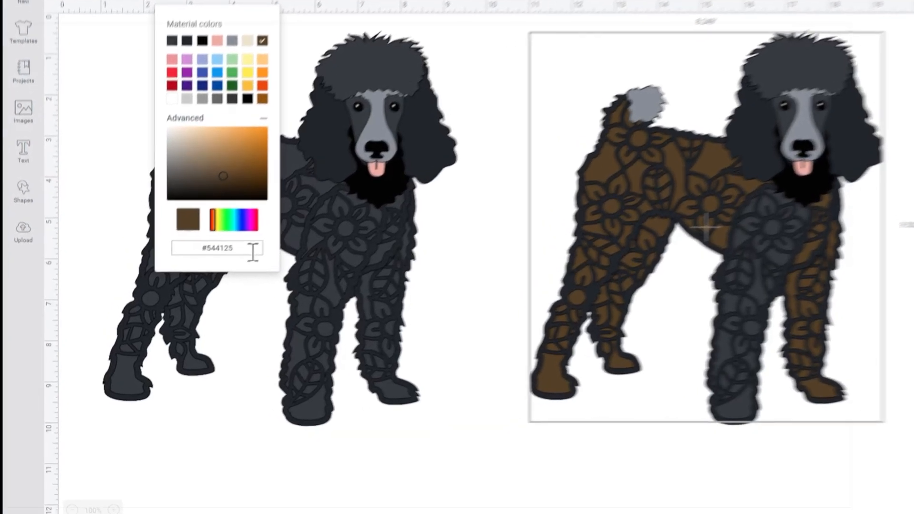
pyautogui.moveTo(201, 275); pyautogui.dragTo(171, 276)
pyautogui.moveTo(228, 238); pyautogui.dragTo(206, 239)
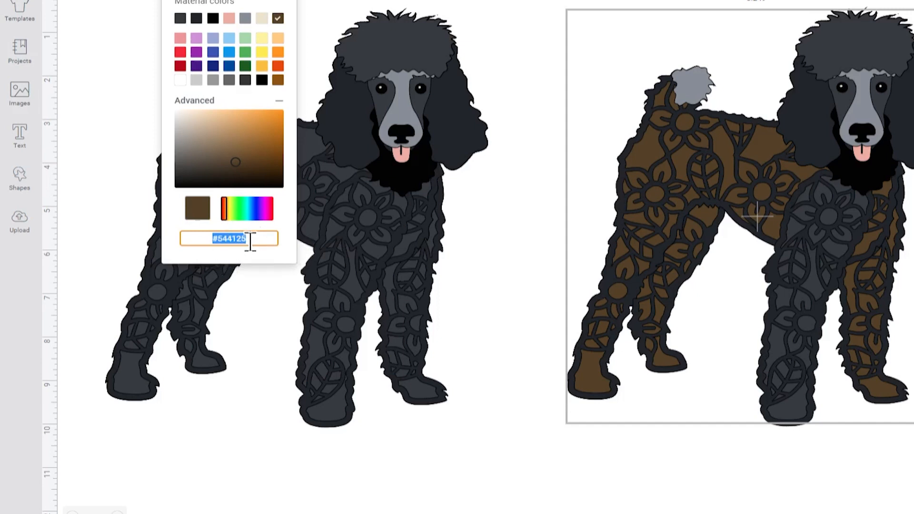
pyautogui.write('#544125')
pyautogui.moveTo(266, 239); pyautogui.dragTo(183, 240)
pyautogui.hotkey('ctrl', 'c')
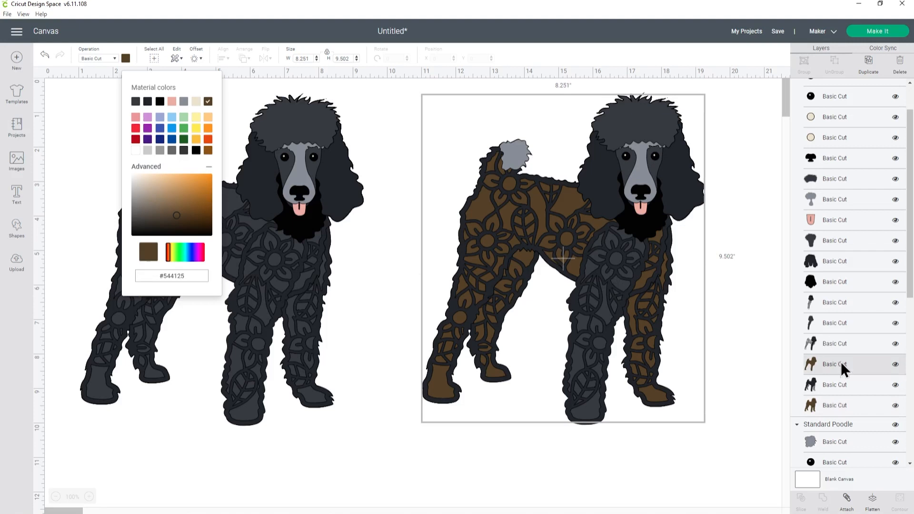
# - Paste #544125 as the color of the duplicate poodle's front-leg base layer and deselect it
pyautogui.click(842, 322)
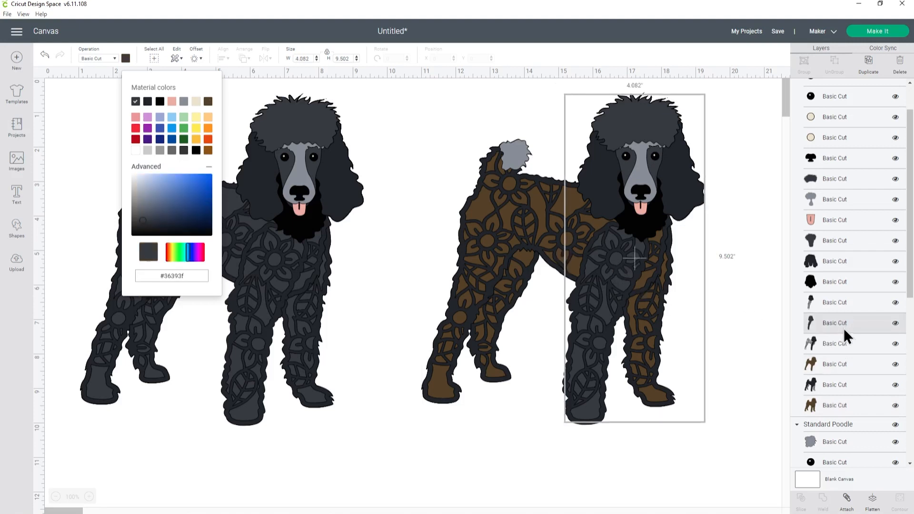
pyautogui.click(151, 274)
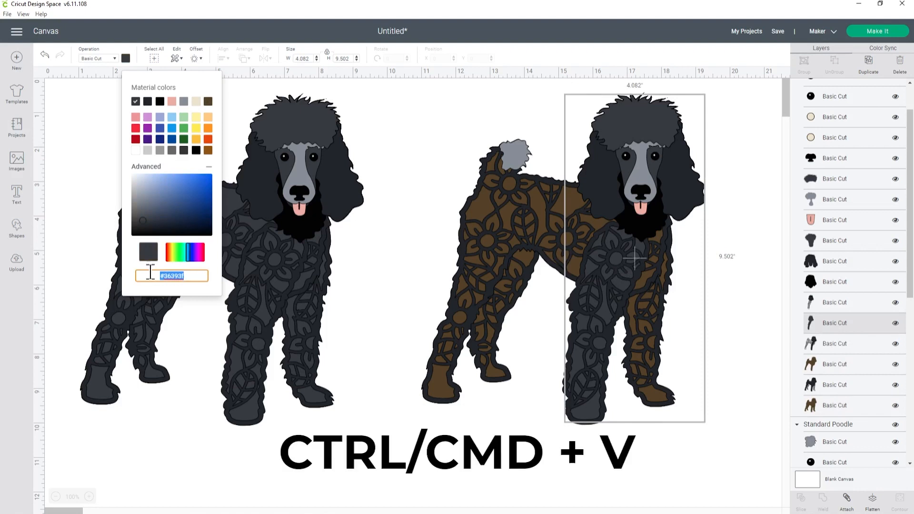
pyautogui.hotkey('ctrl', 'v')
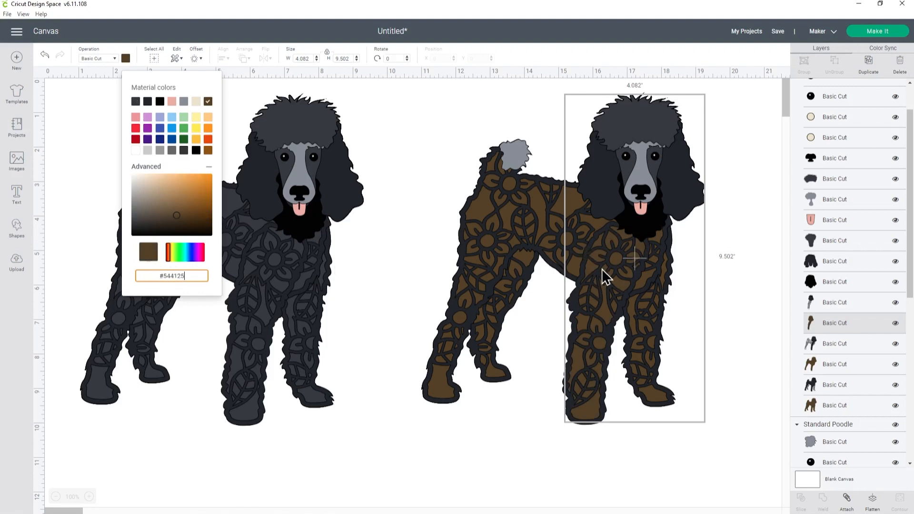
pyautogui.click(751, 254)
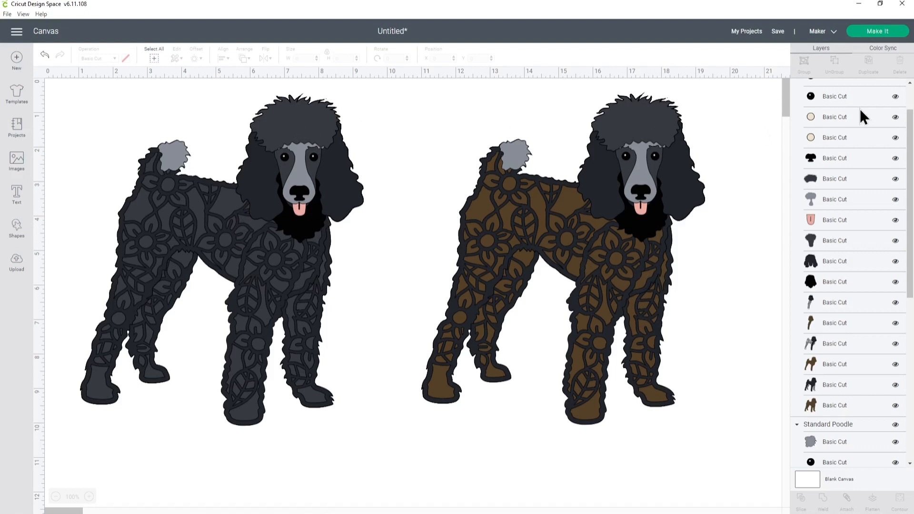
# - Hide the recolored poodle group, review the original's color groups in Color Sync, and show the group again
pyautogui.scroll(-6, 860, 110)
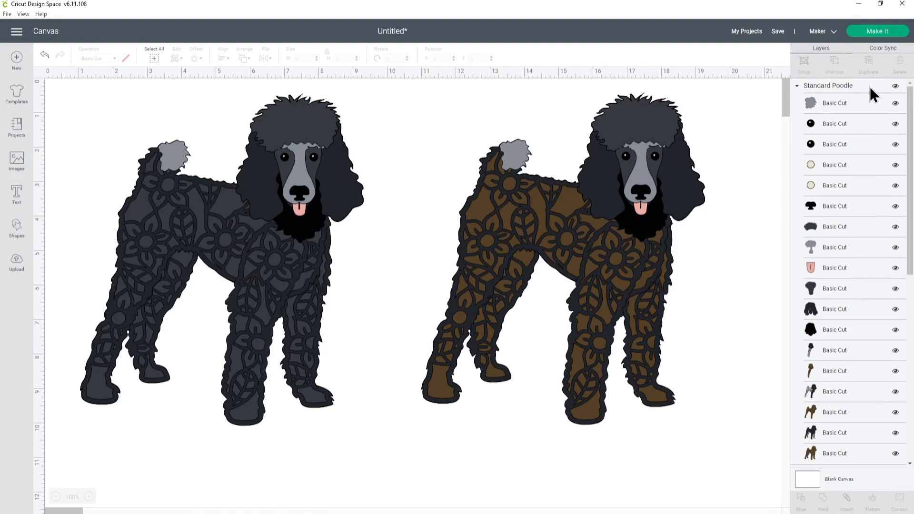
pyautogui.click(895, 88)
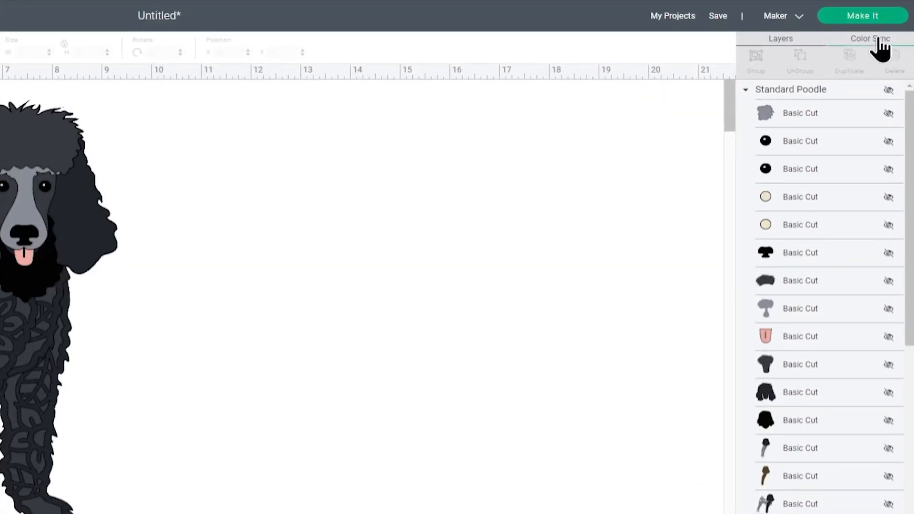
pyautogui.click(881, 40)
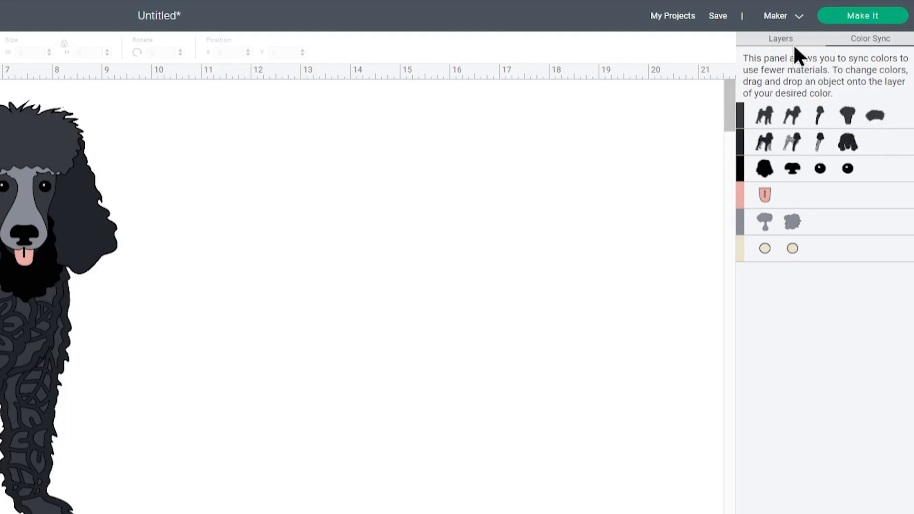
pyautogui.click(778, 43)
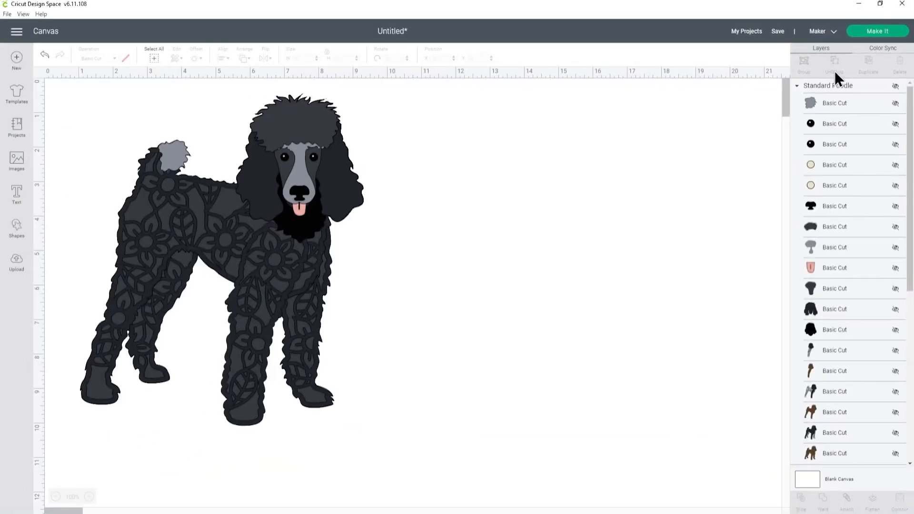
pyautogui.click(895, 86)
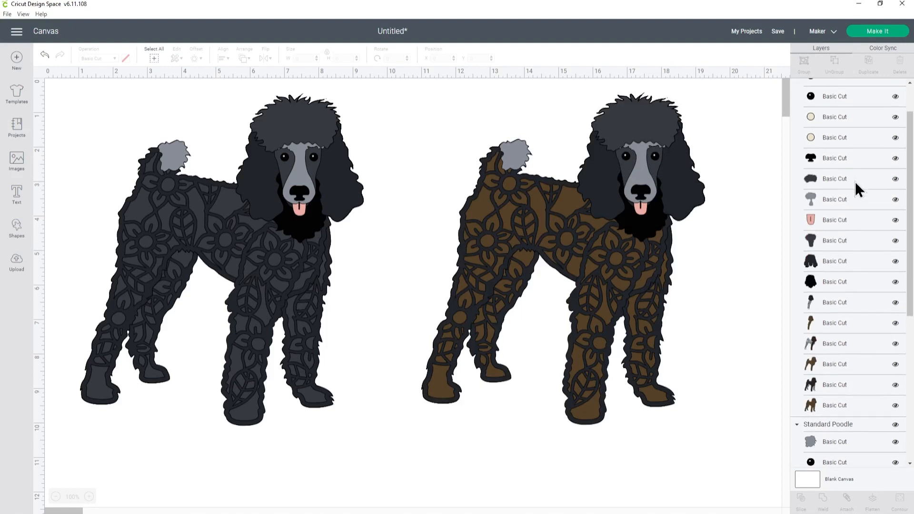
# - Apply the brown #544125 to the duplicate poodle's head base and topknot layers, and deselect them
pyautogui.click(824, 244)
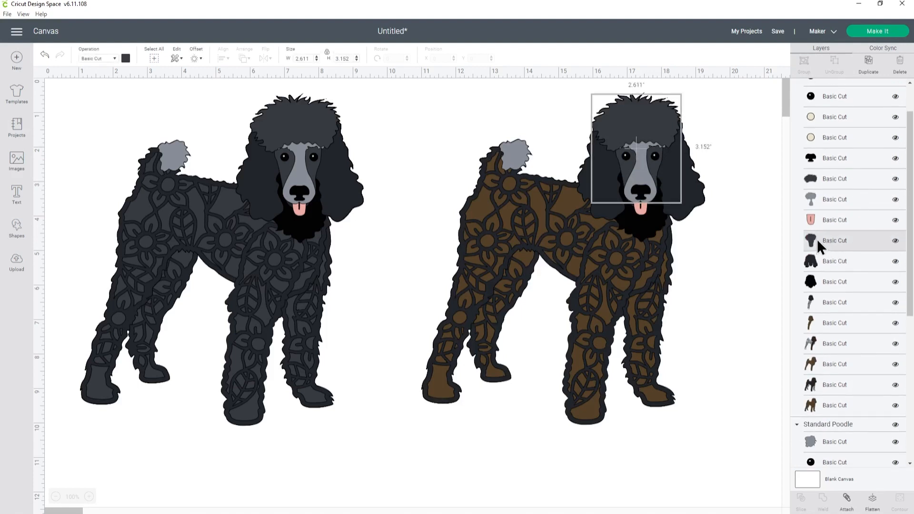
pyautogui.click(126, 59)
pyautogui.click(208, 102)
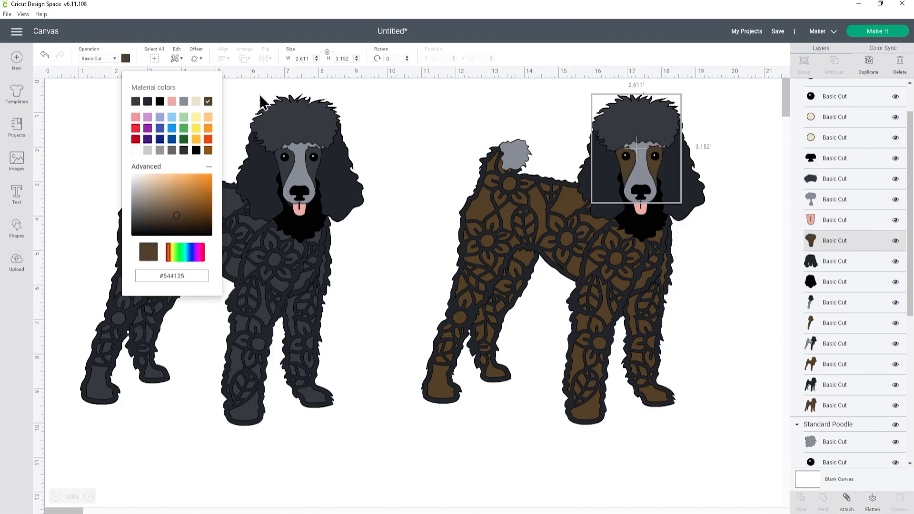
pyautogui.click(858, 179)
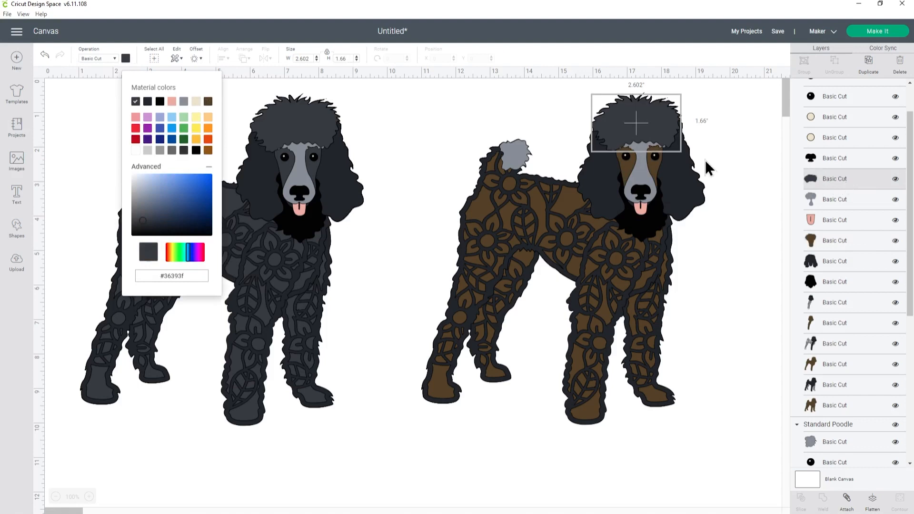
pyautogui.click(208, 102)
pyautogui.click(455, 117)
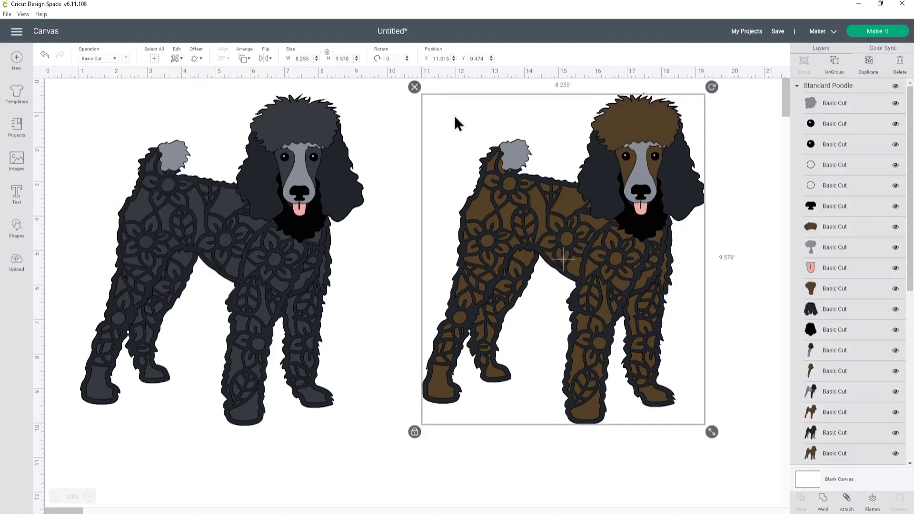
pyautogui.click(764, 168)
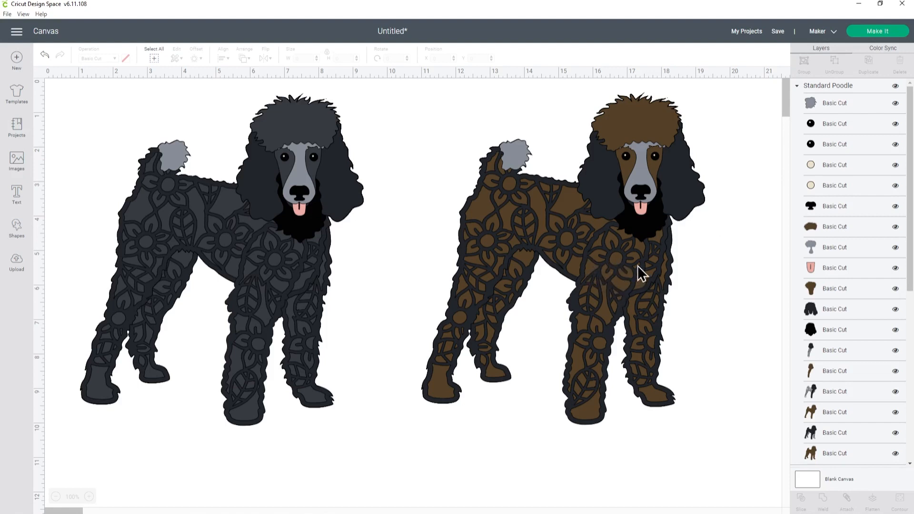
# - Recolor the floral cutout layer over the duplicate poodle's far legs with the dark brown #2d2110
pyautogui.scroll(-4, 882, 299)
pyautogui.scroll(2, 880, 298)
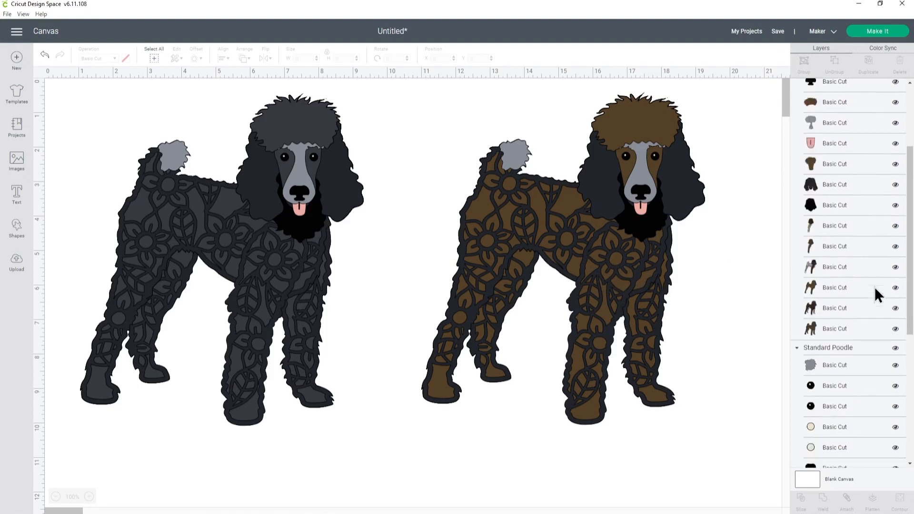
pyautogui.click(821, 337)
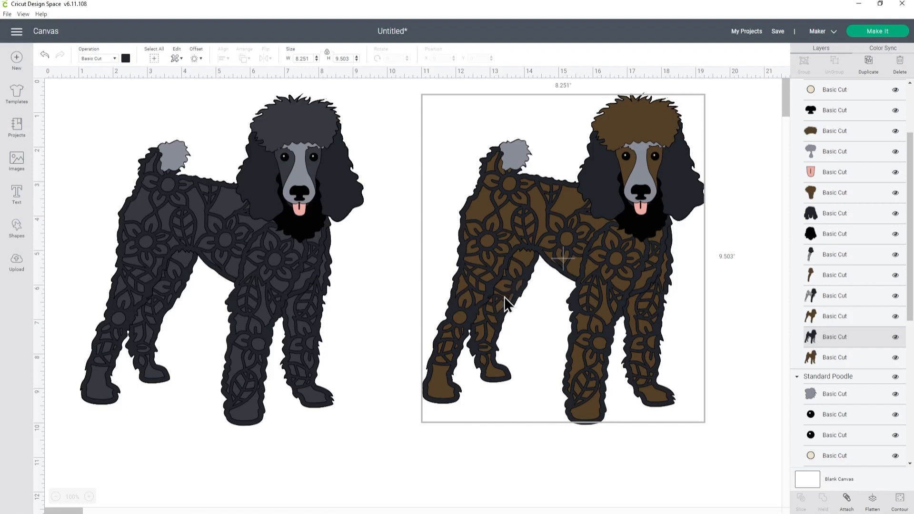
pyautogui.click(126, 59)
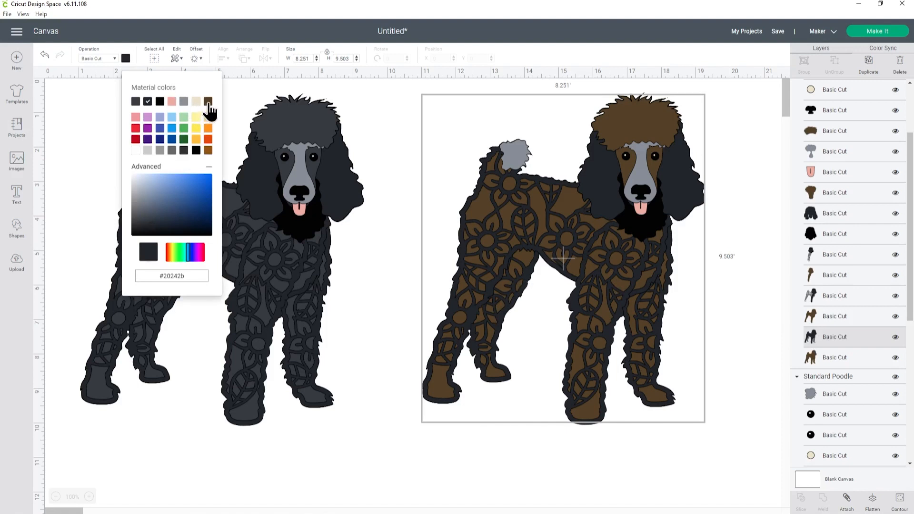
pyautogui.click(208, 102)
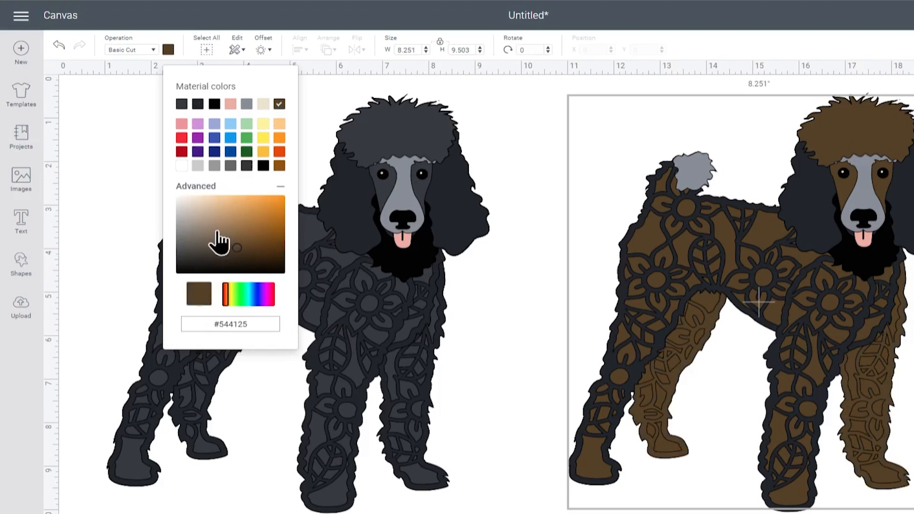
pyautogui.click(243, 256)
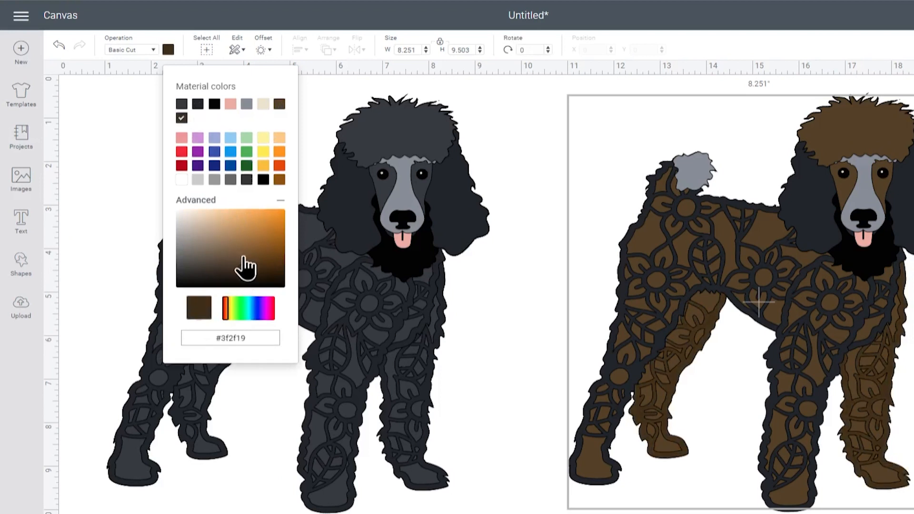
pyautogui.click(246, 273)
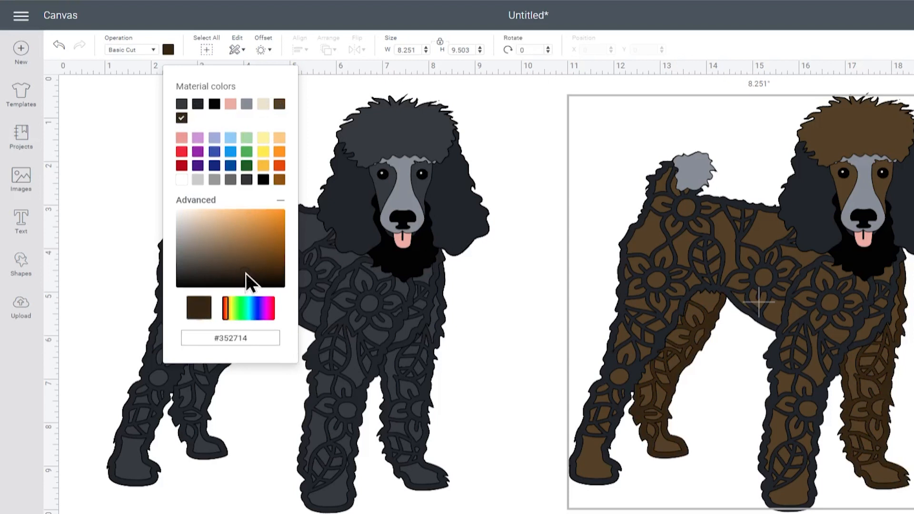
pyautogui.click(247, 276)
# - Apply the dark brown #2d2110 to the floral cutout layer over the duplicate poodle's body
pyautogui.click(254, 337)
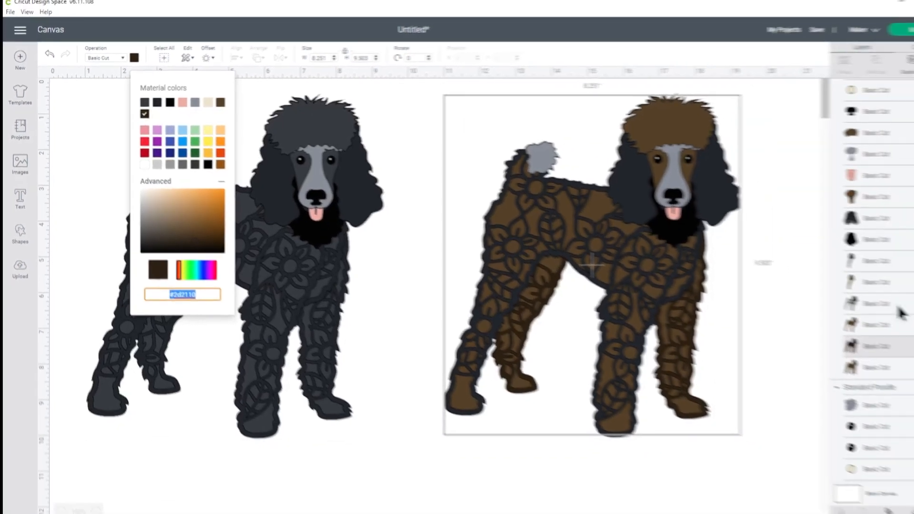
pyautogui.click(844, 296)
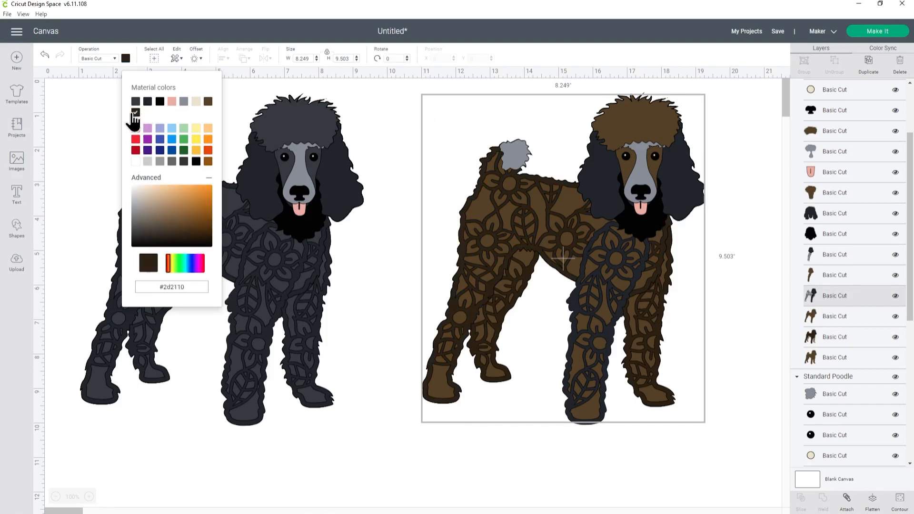
# - Apply the dark brown #2d2110 to the duplicate poodle's front leg floral cutout and ears layers, and deselect them
pyautogui.click(832, 261)
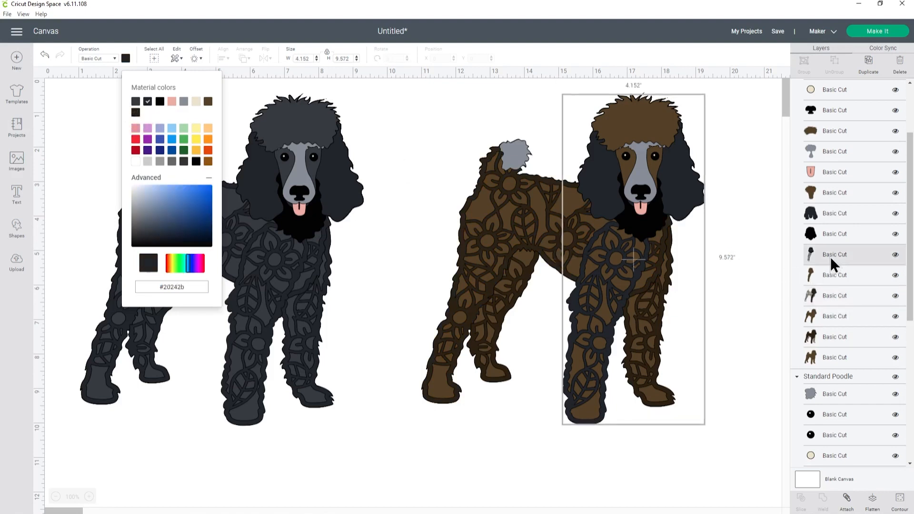
pyautogui.click(136, 113)
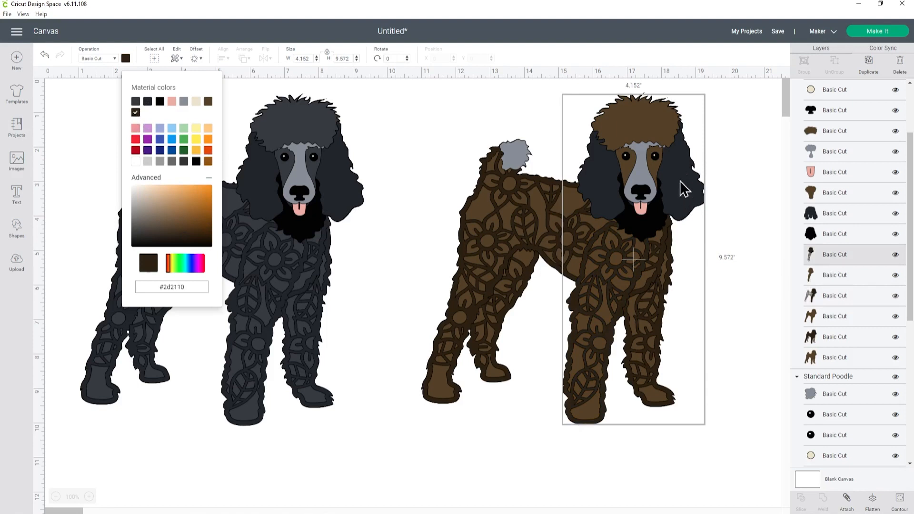
pyautogui.click(842, 213)
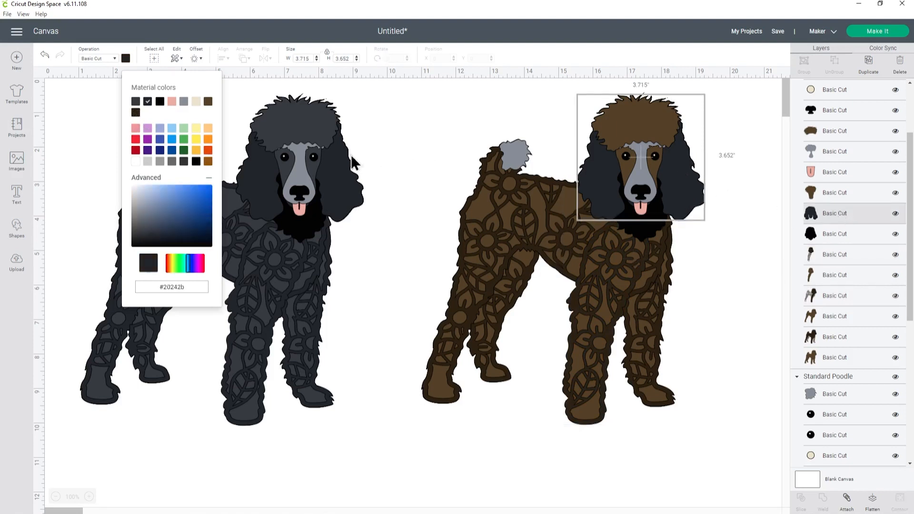
pyautogui.click(136, 114)
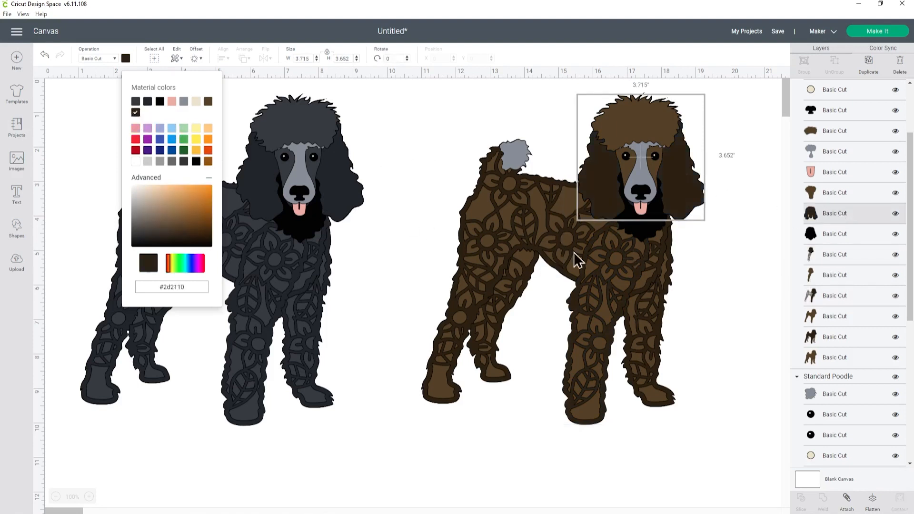
pyautogui.click(761, 273)
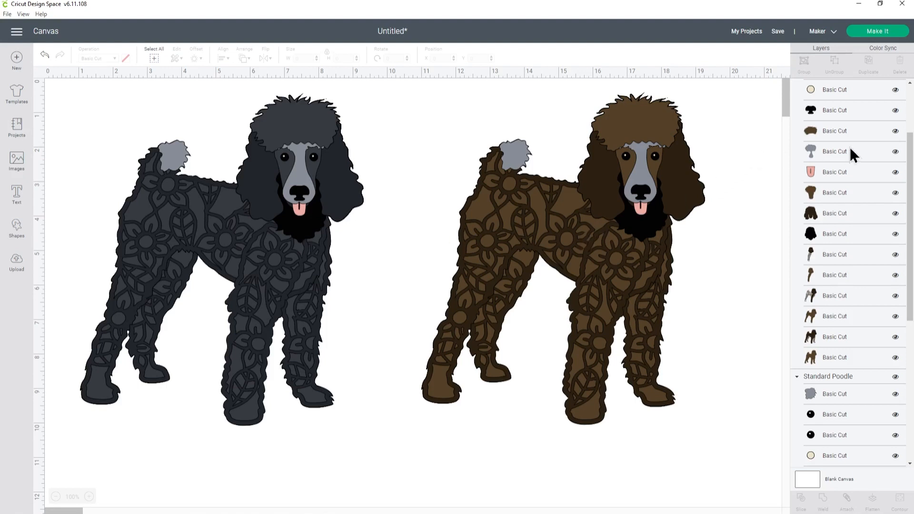
# - Temporarily hide the brown poodle group to check in Color Sync which of the original's layers share a color, and show the group again
pyautogui.scroll(-5, 851, 149)
pyautogui.click(895, 86)
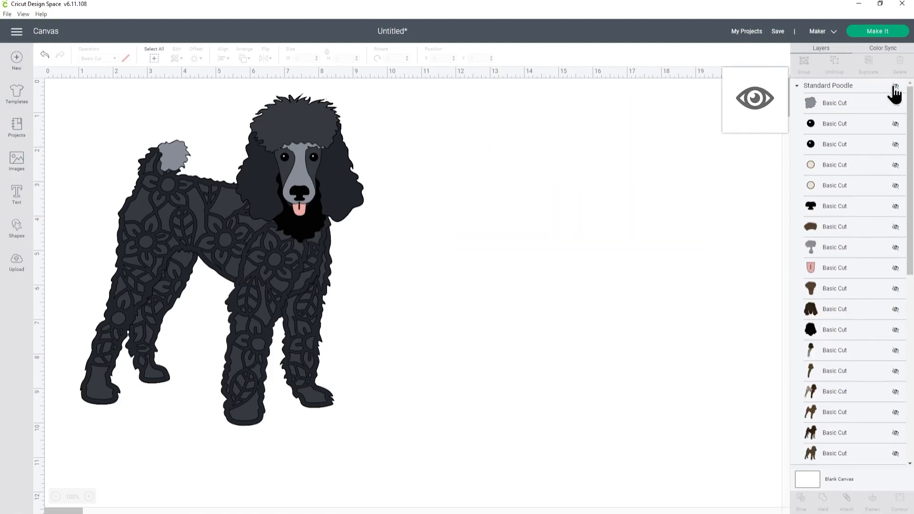
pyautogui.click(894, 49)
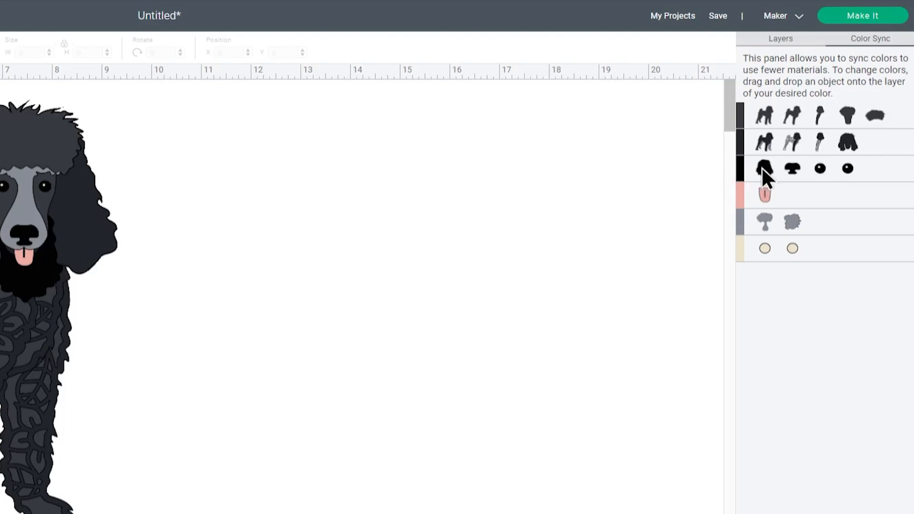
pyautogui.click(806, 43)
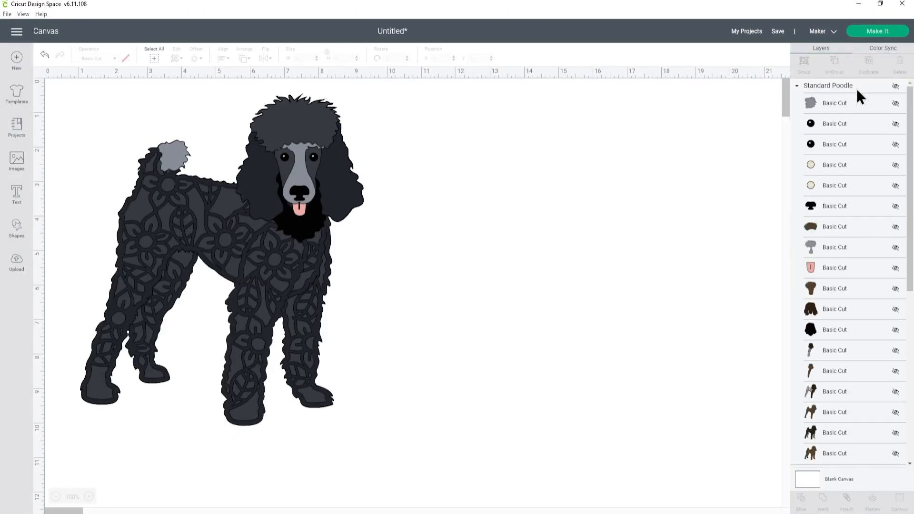
pyautogui.click(895, 87)
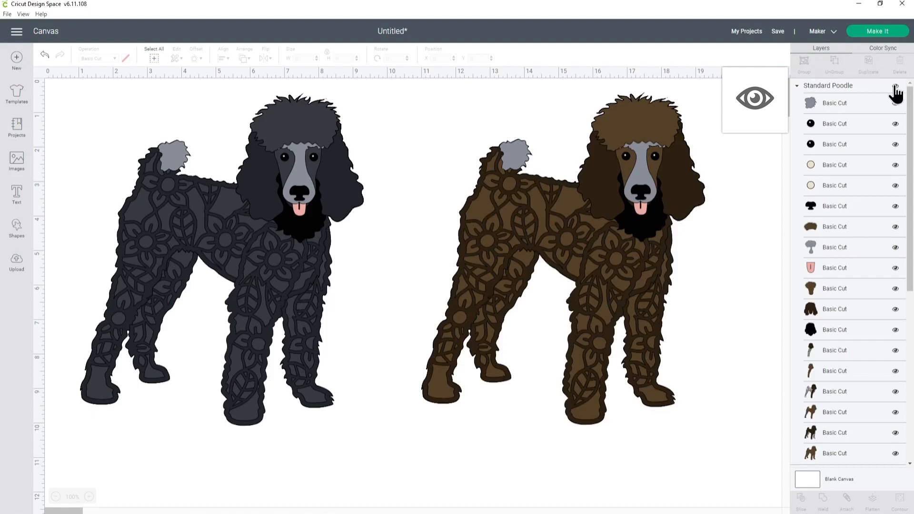
# - Try several brown shades on the black chest fur layer of the duplicate poodle and settle on the lighter brown #85683e
pyautogui.click(852, 329)
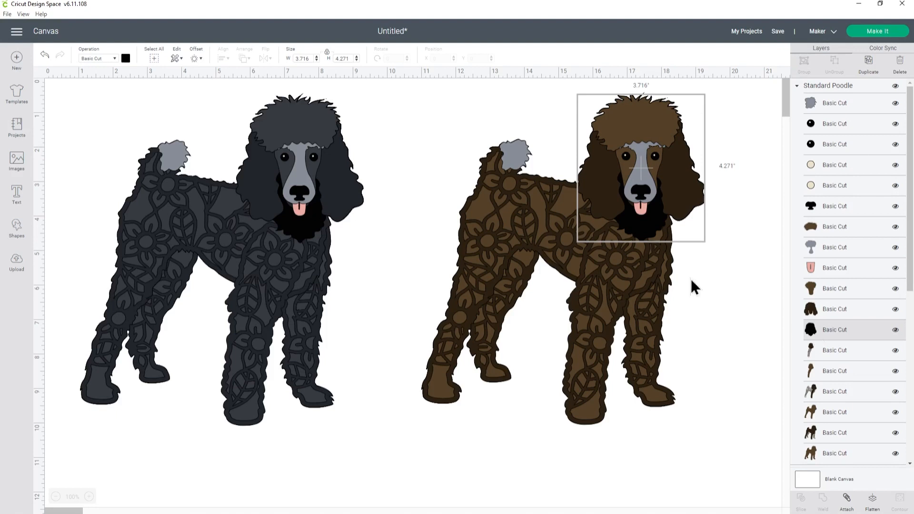
pyautogui.click(126, 59)
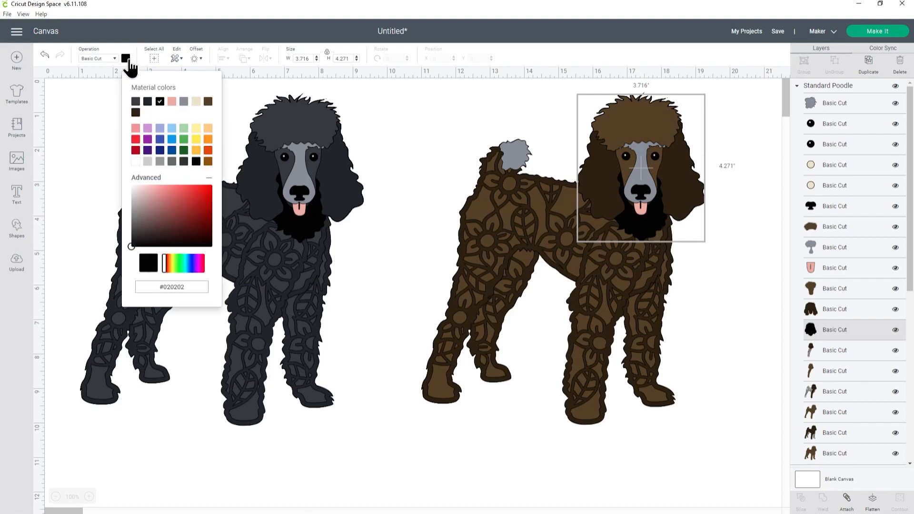
pyautogui.click(137, 113)
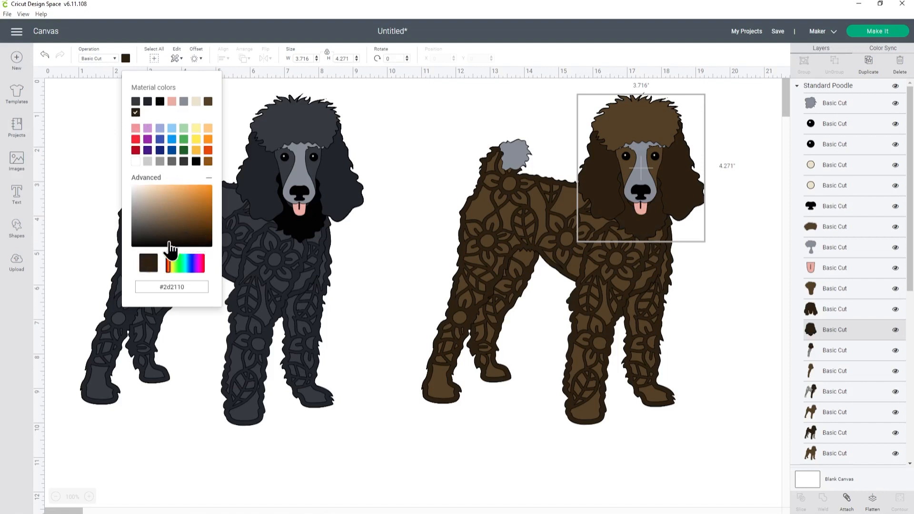
pyautogui.click(200, 236)
pyautogui.moveTo(202, 237); pyautogui.dragTo(207, 242)
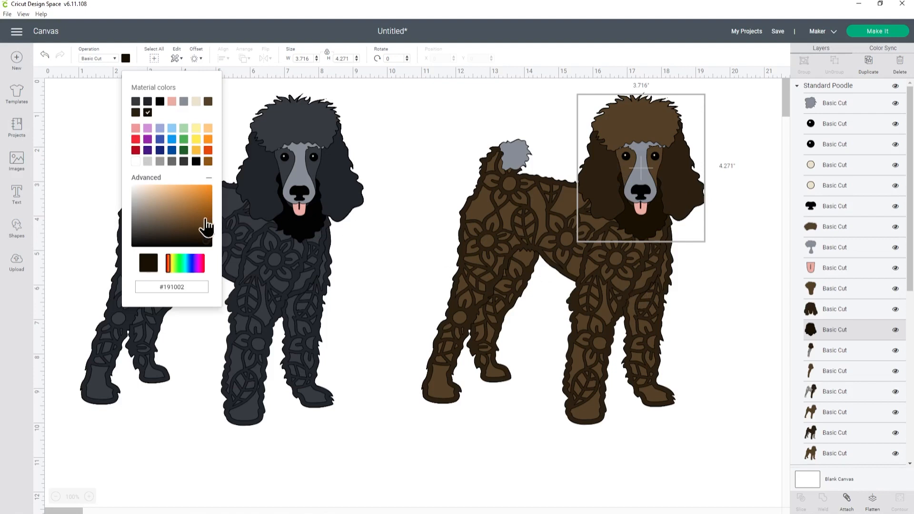
pyautogui.click(185, 214)
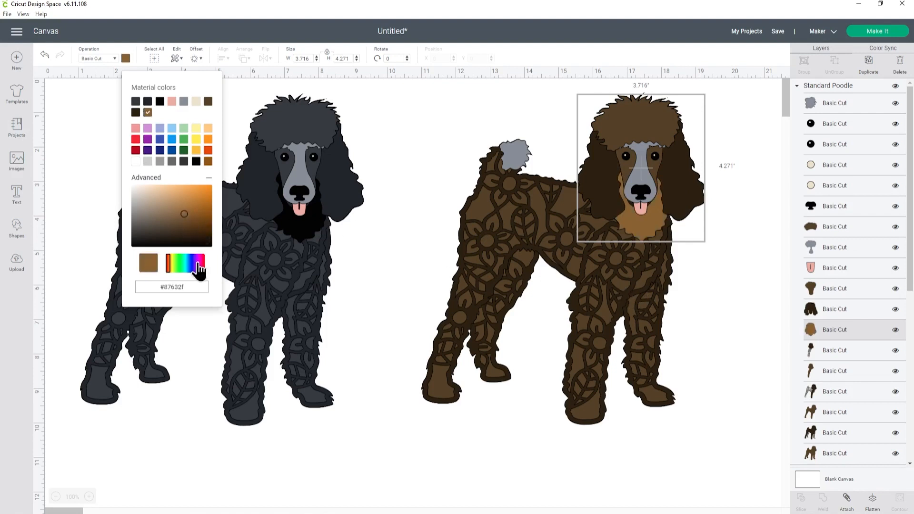
pyautogui.click(201, 219)
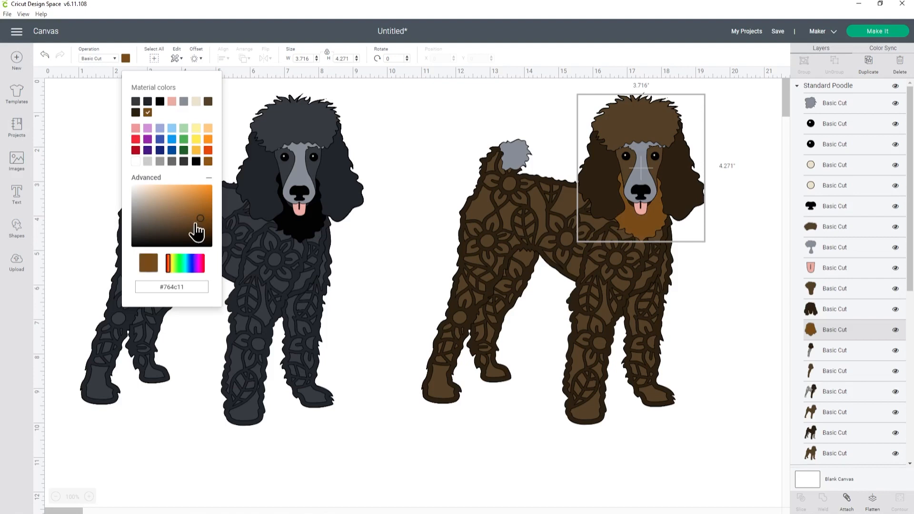
pyautogui.click(164, 229)
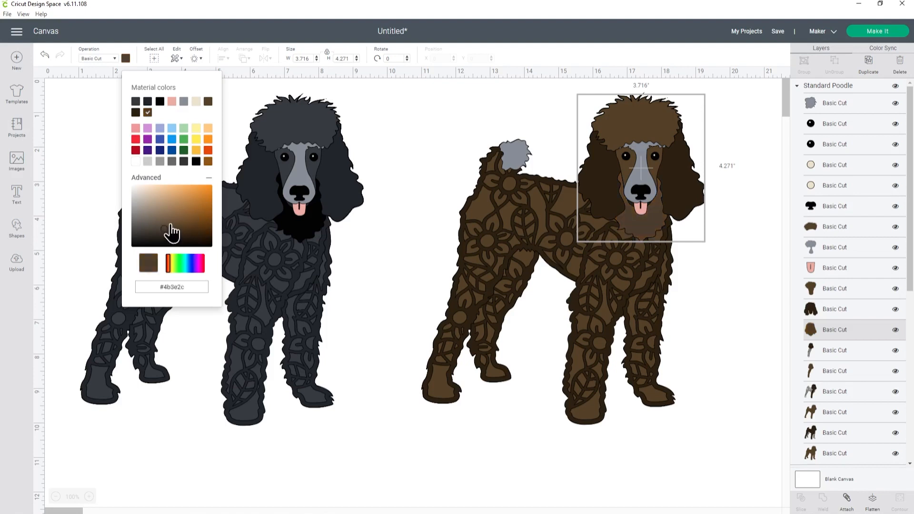
pyautogui.click(176, 218)
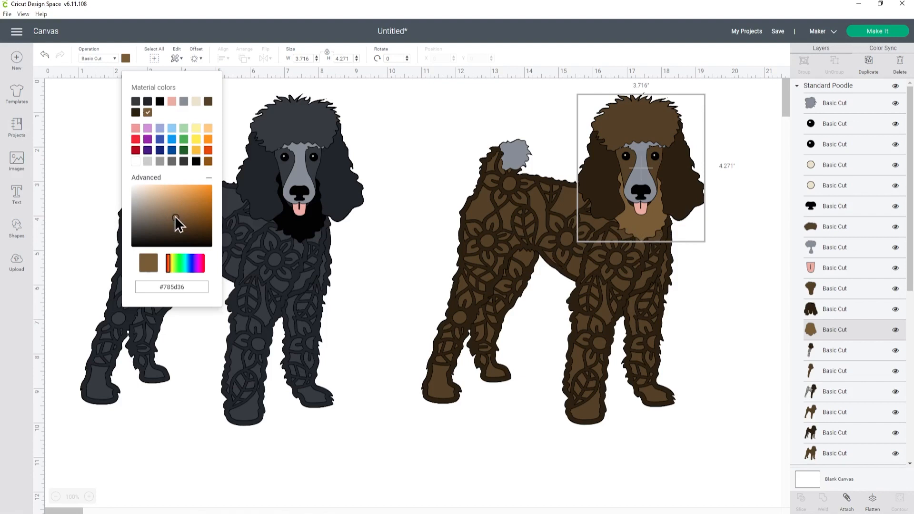
pyautogui.click(174, 215)
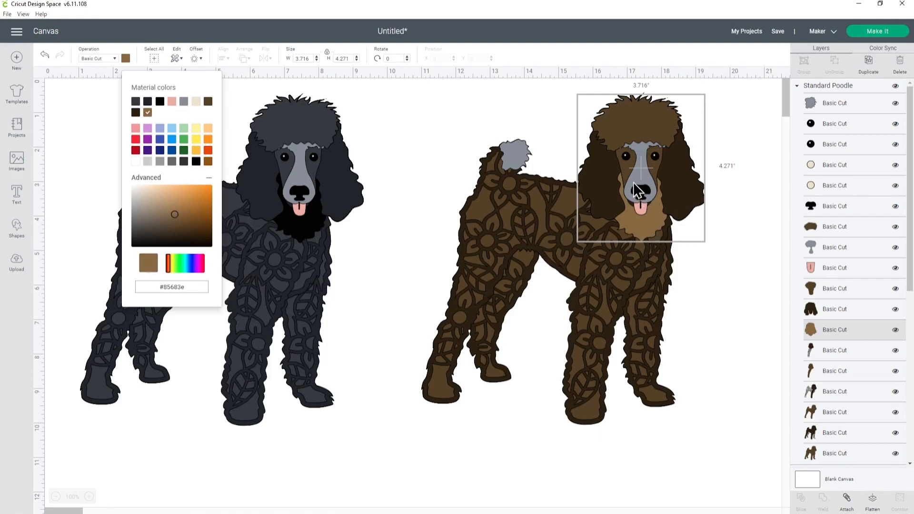
# - Apply the lighter brown #85683e to the duplicate poodle's tail pom and muzzle layers, and clear the selection
pyautogui.click(828, 108)
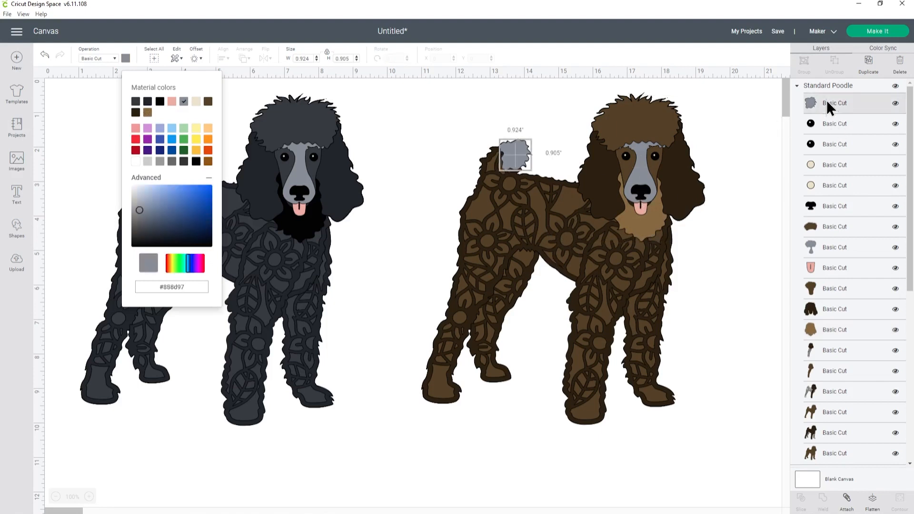
pyautogui.click(147, 113)
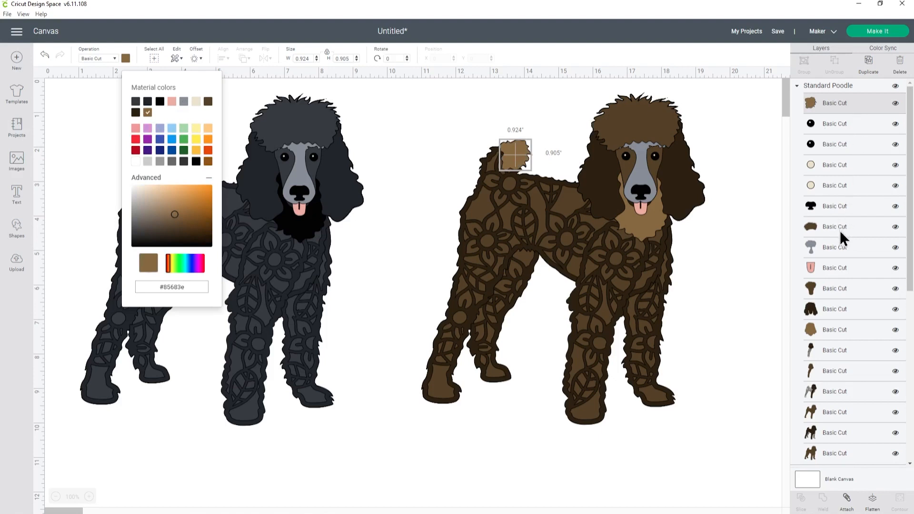
pyautogui.click(843, 247)
pyautogui.click(147, 113)
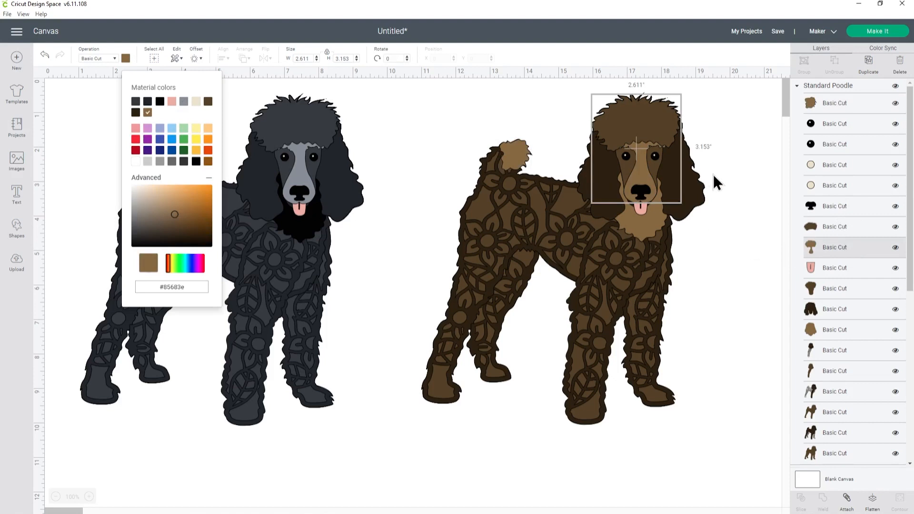
pyautogui.click(447, 134)
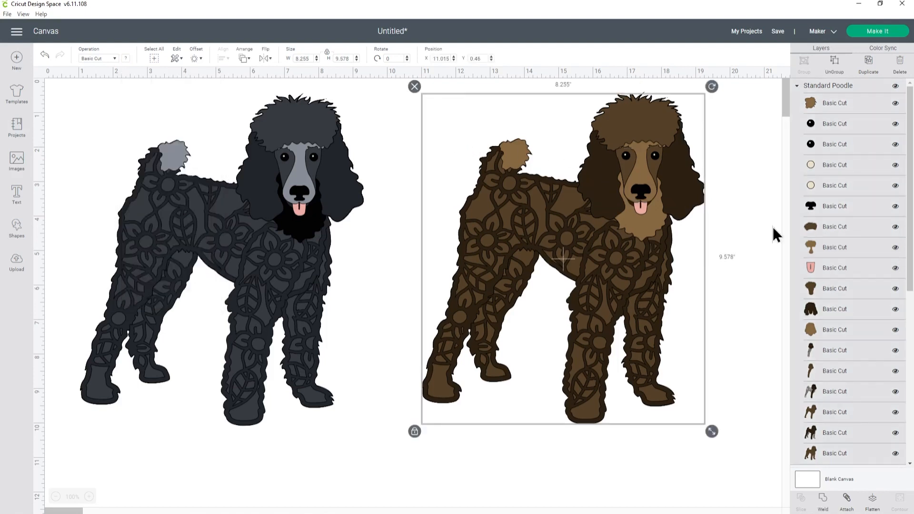
pyautogui.click(764, 254)
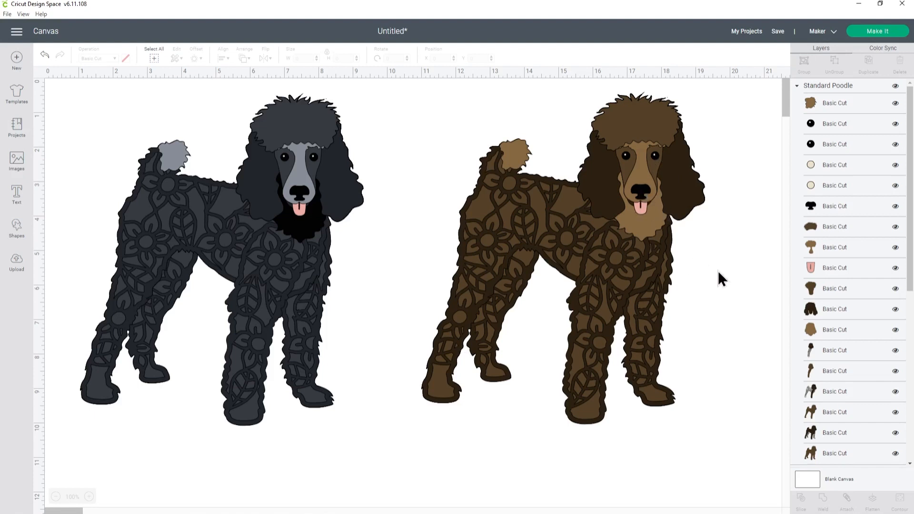
# - Delete the original black poodle, move the brown one to about X 7.292, Y 0.71 on the canvas, and deselect it
pyautogui.click(303, 230)
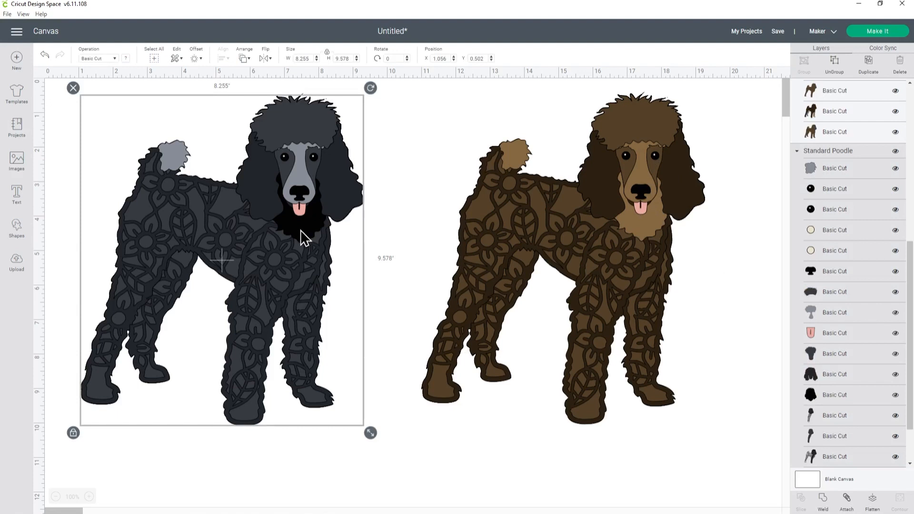
pyautogui.press('Delete')
pyautogui.moveTo(581, 227); pyautogui.dragTo(462, 237)
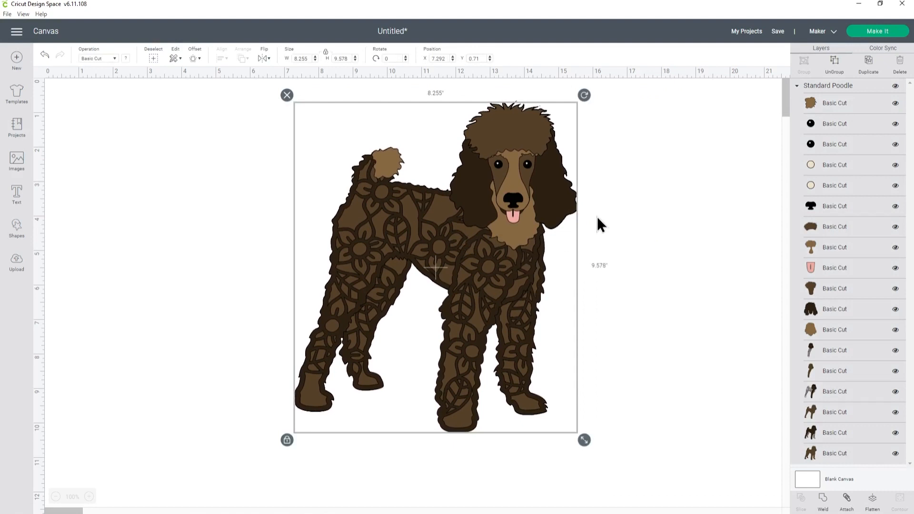
pyautogui.click(669, 197)
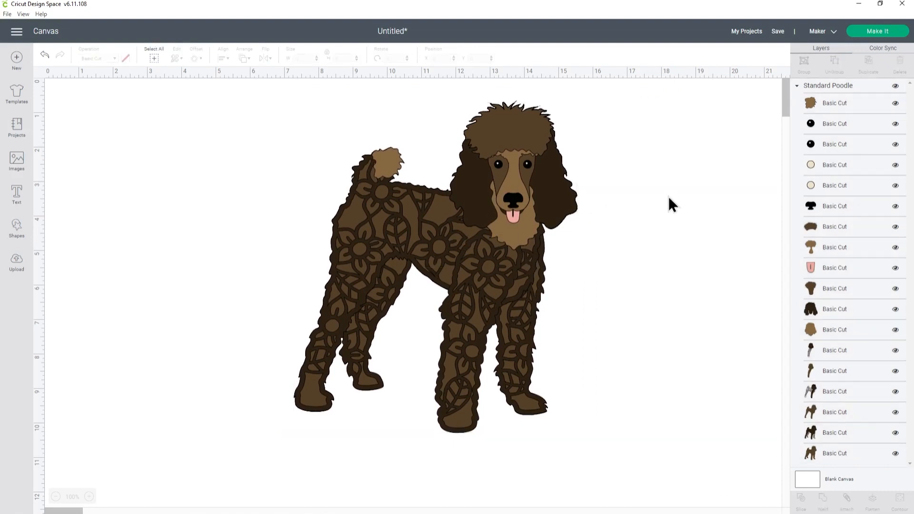